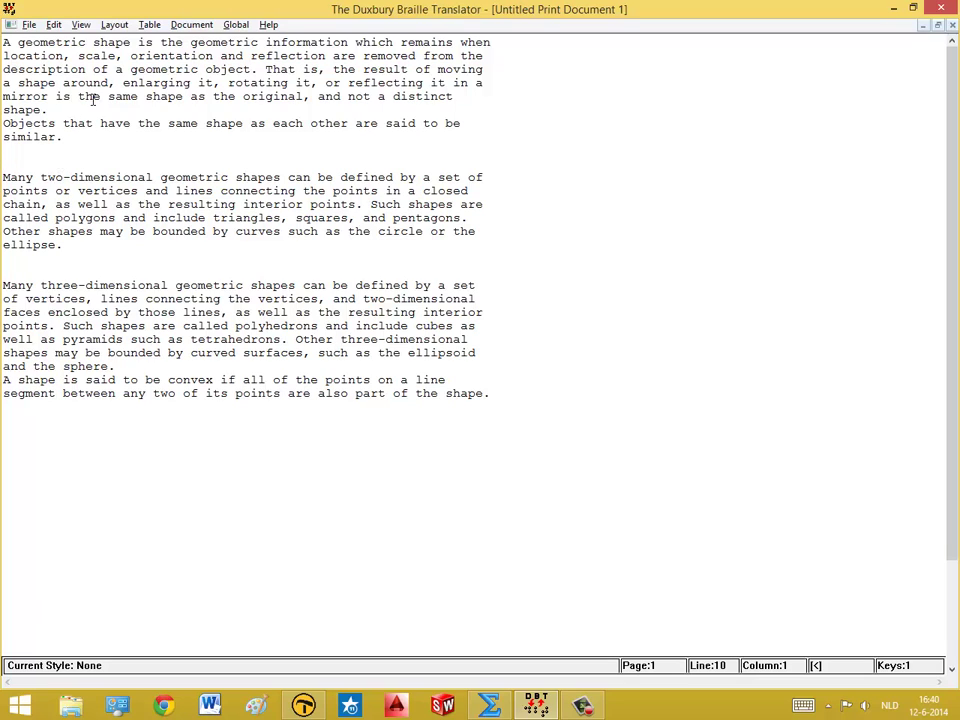
Step: Insert the Circle picture from the TactileView DBT folder after the similar-shapes paragraph
{"action": "left_click", "coordinate": [114, 26]}
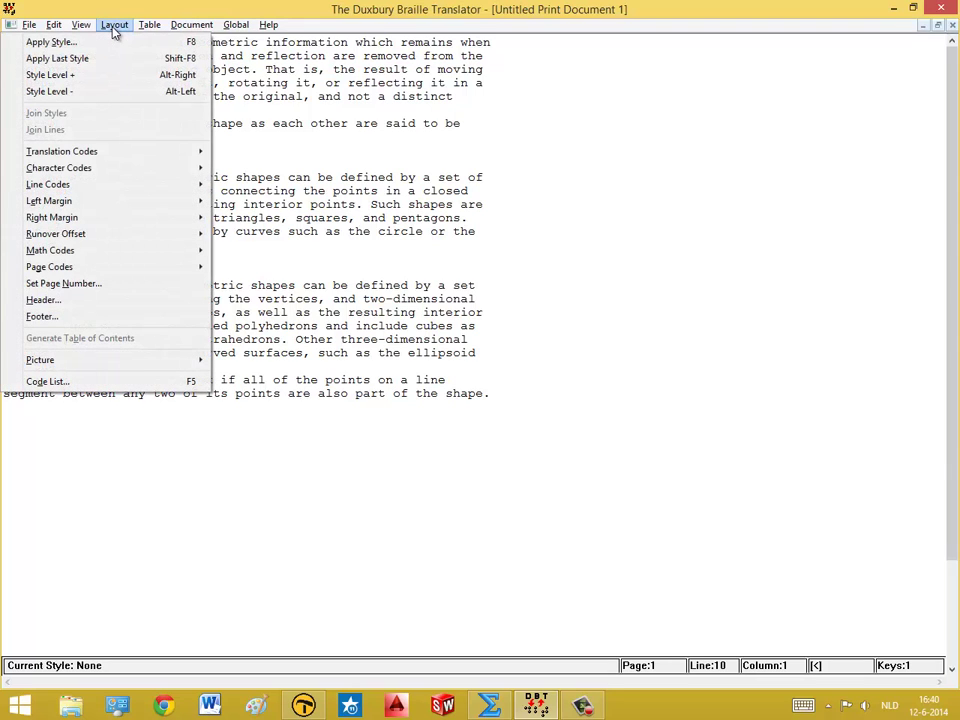
{"action": "mouse_move", "coordinate": [117, 370]}
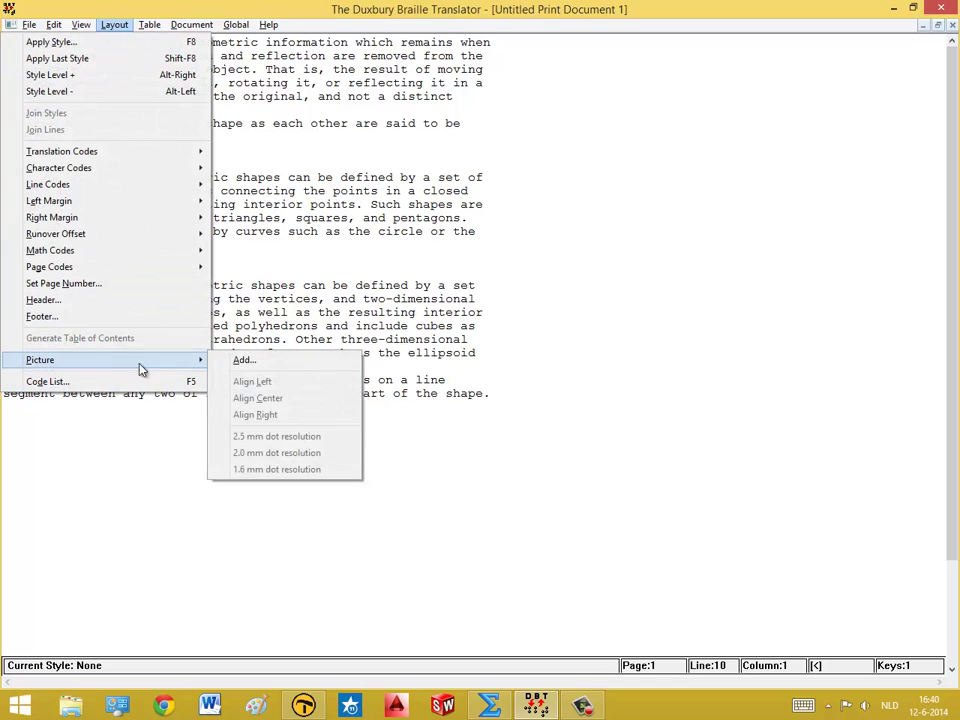
{"action": "left_click", "coordinate": [245, 362]}
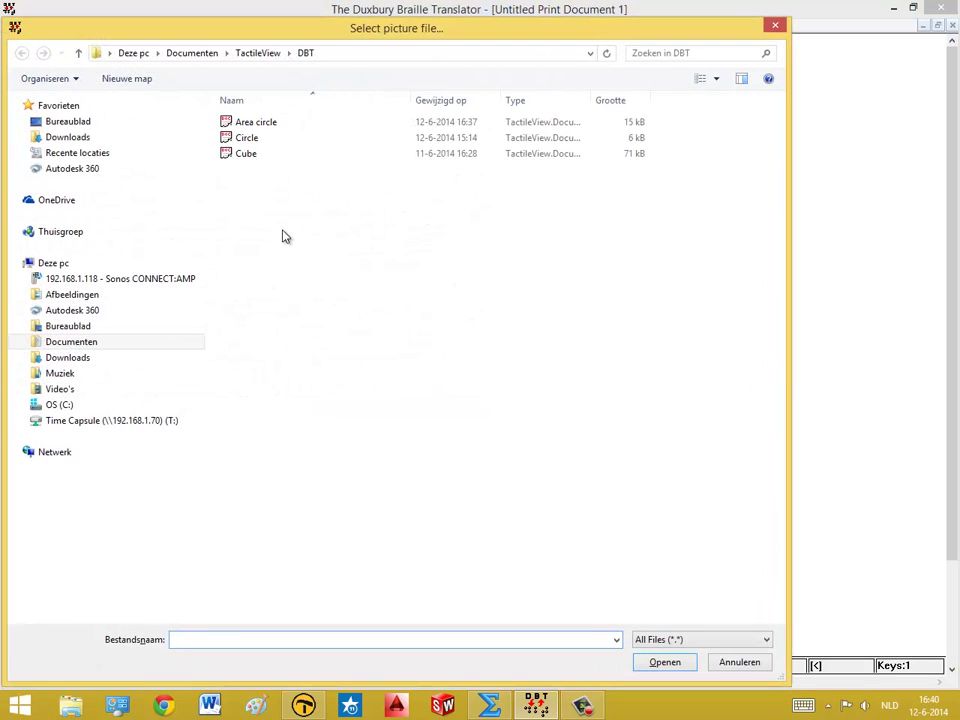
{"action": "left_click", "coordinate": [274, 123]}
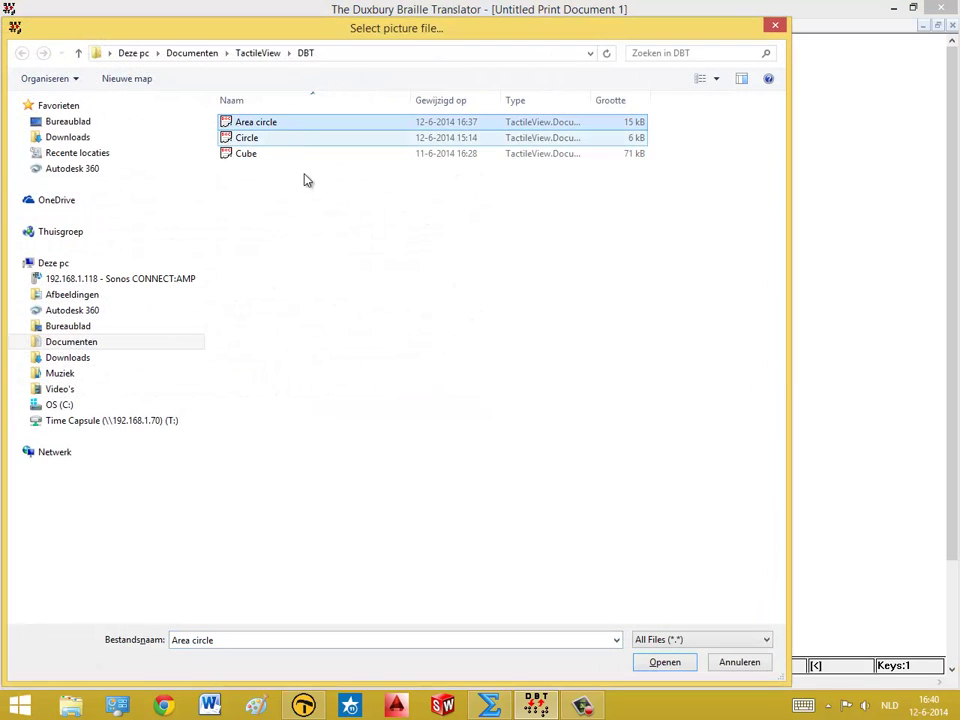
{"action": "left_click", "coordinate": [287, 139]}
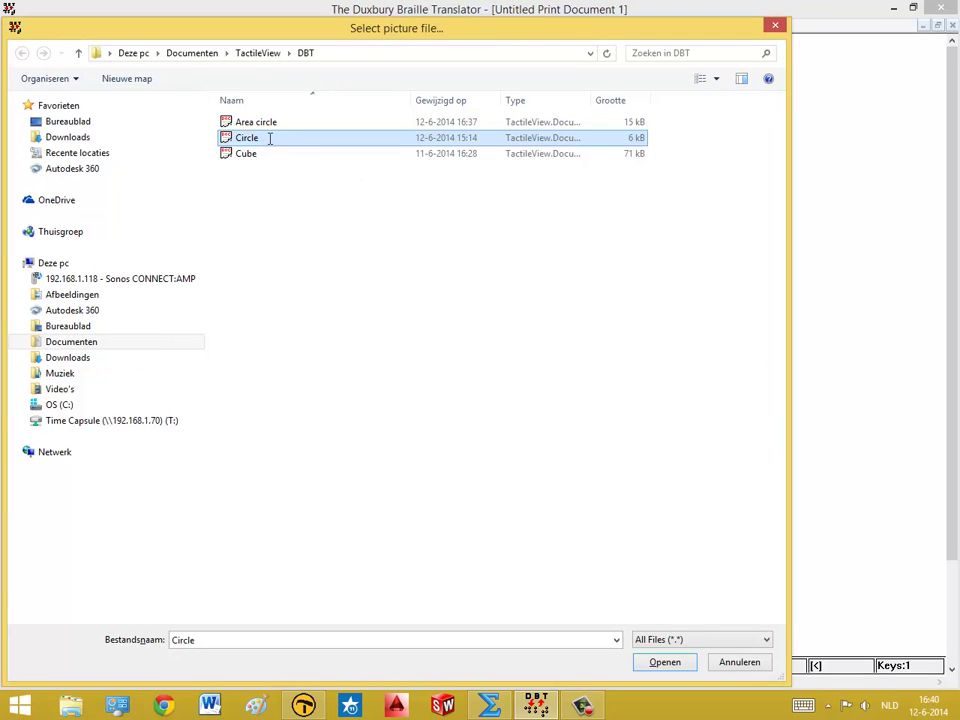
{"action": "key", "text": "Escape"}
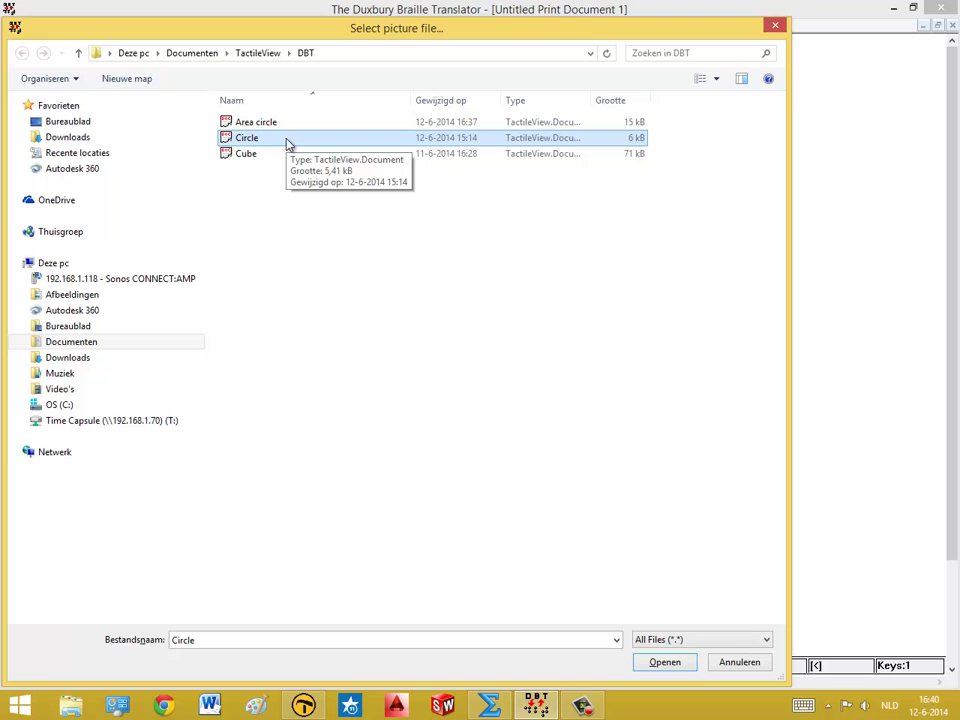
{"action": "double_click", "coordinate": [288, 143]}
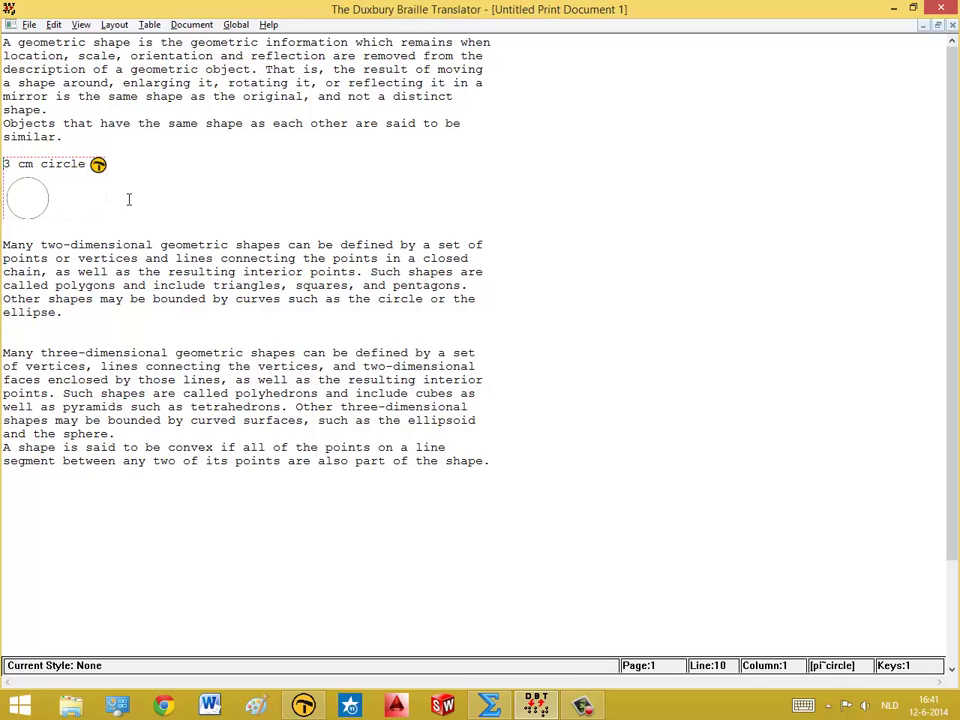
Step: Add the Area circle graph above the three-dimensional paragraph, then open the circle graphic in TactileView
{"action": "left_click", "coordinate": [82, 222]}
{"action": "left_click", "coordinate": [101, 340]}
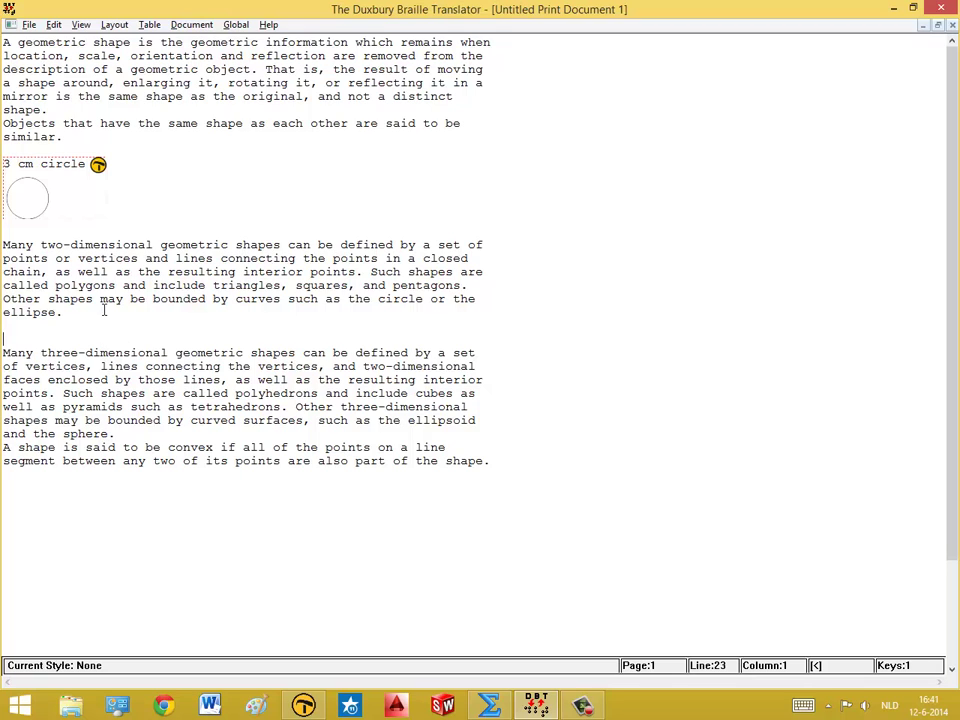
{"action": "left_click", "coordinate": [114, 26]}
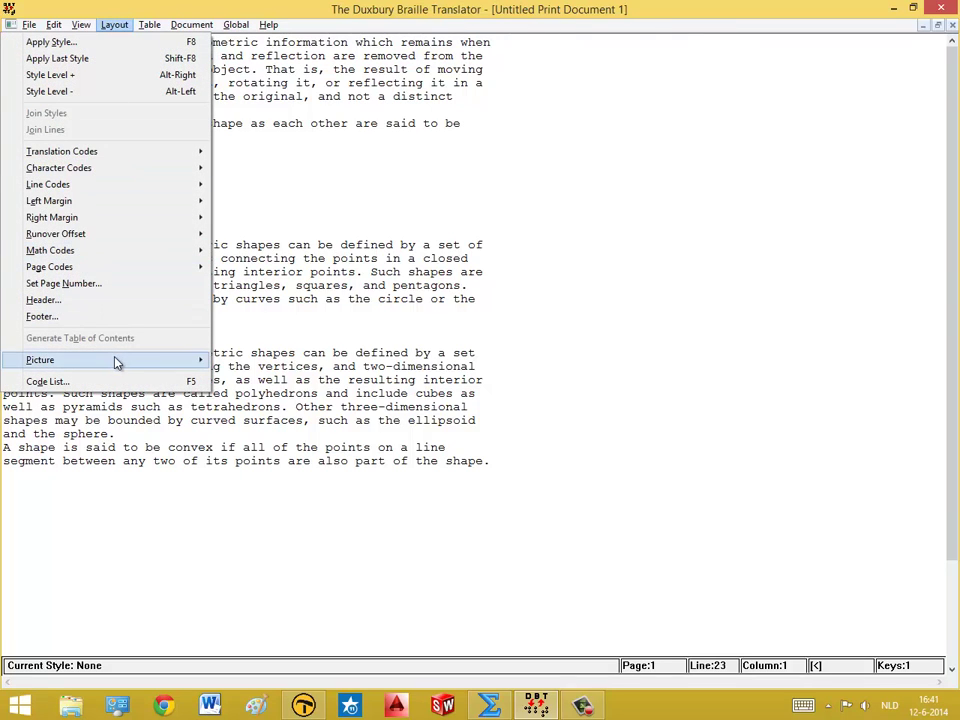
{"action": "mouse_move", "coordinate": [190, 360]}
{"action": "left_click", "coordinate": [240, 362]}
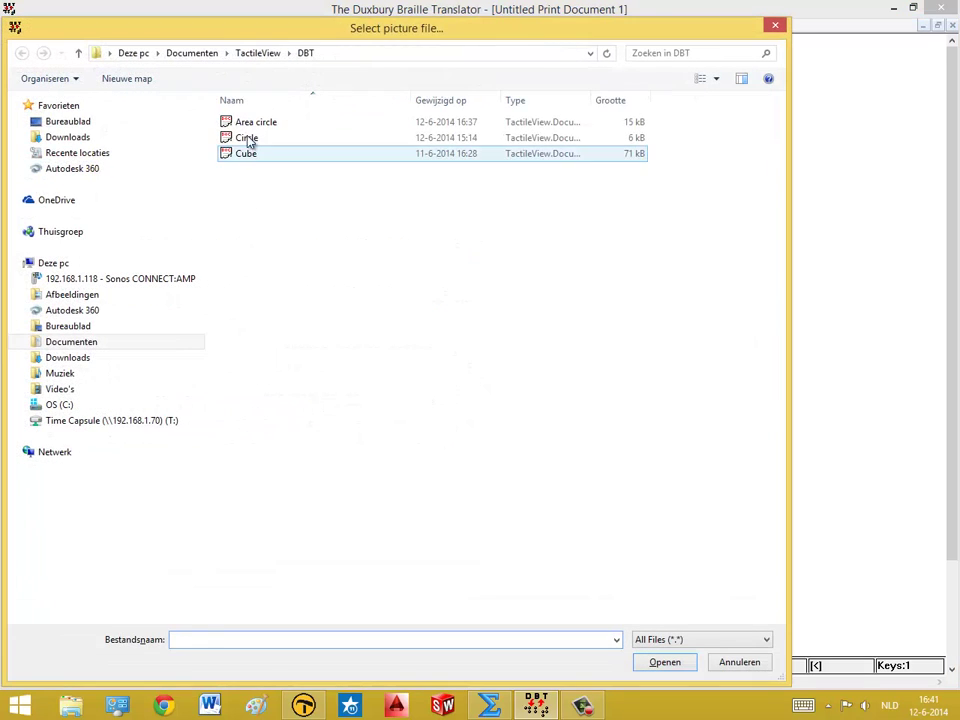
{"action": "double_click", "coordinate": [254, 127]}
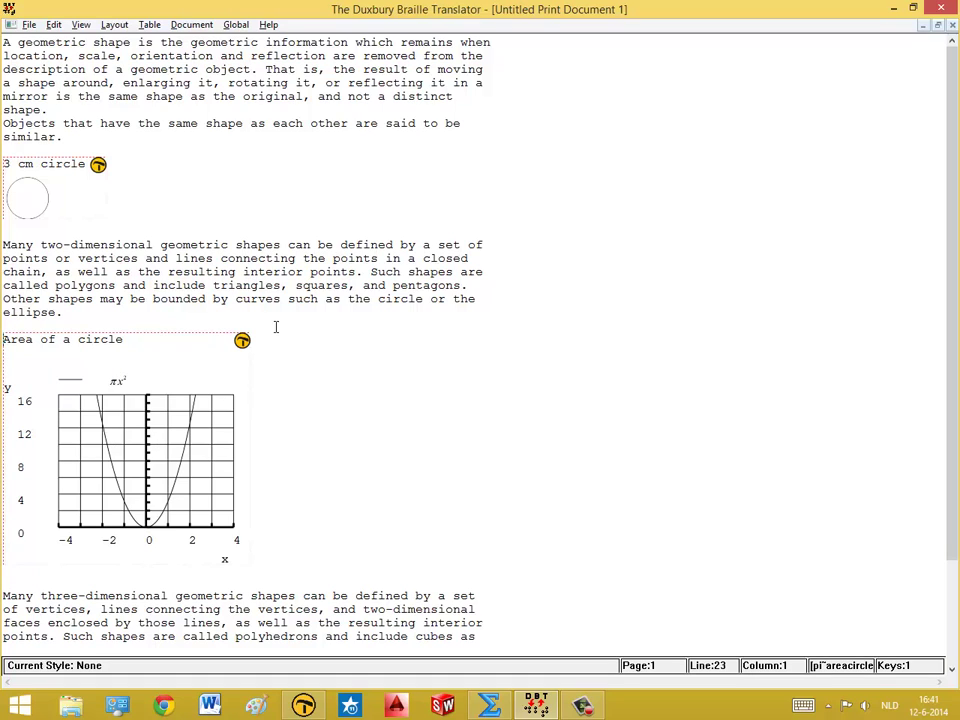
{"action": "double_click", "coordinate": [75, 204]}
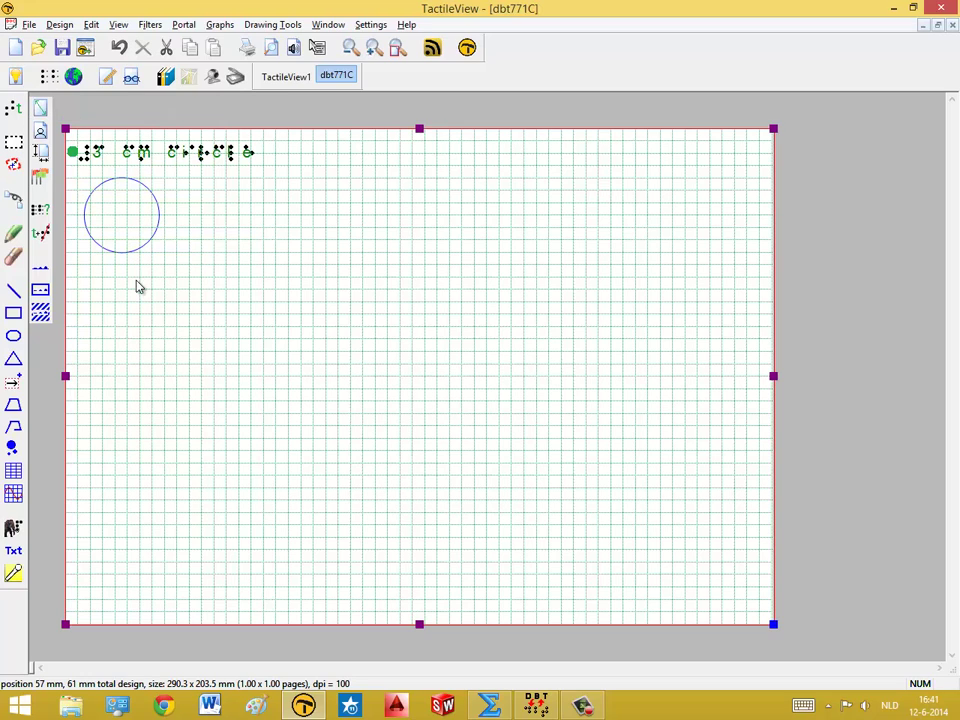
Step: Draw a square below the 3 cm circle and widen its edited title label to one line
{"action": "left_click", "coordinate": [14, 313]}
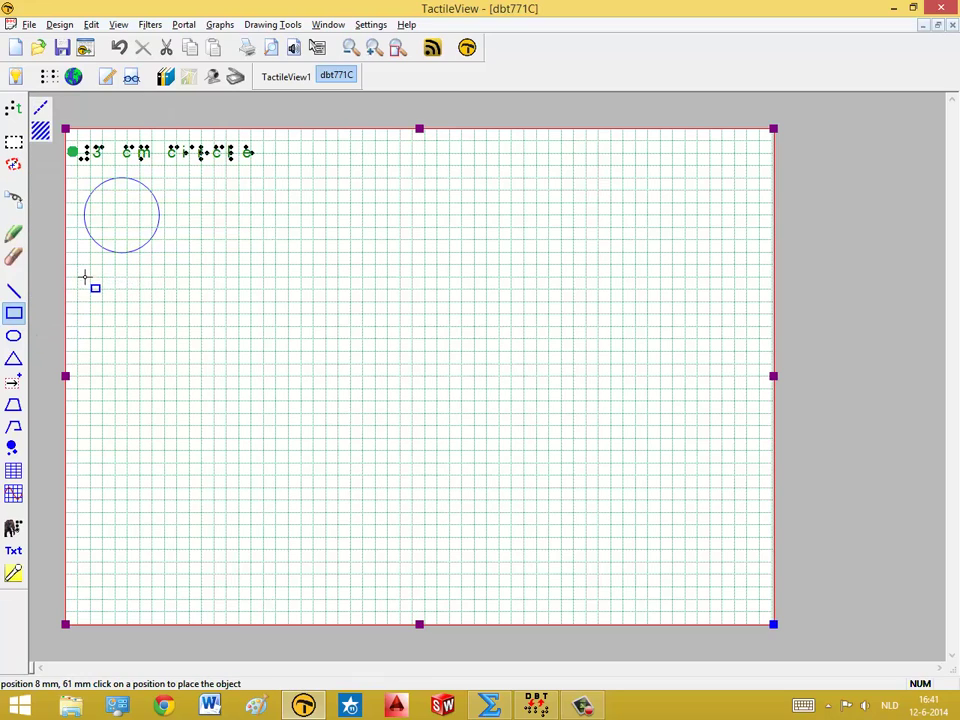
{"action": "mouse_move", "coordinate": [87, 271]}
{"action": "left_mouse_down"}
{"action": "mouse_move", "coordinate": [172, 357]}
{"action": "mouse_move", "coordinate": [157, 342]}
{"action": "left_mouse_up"}
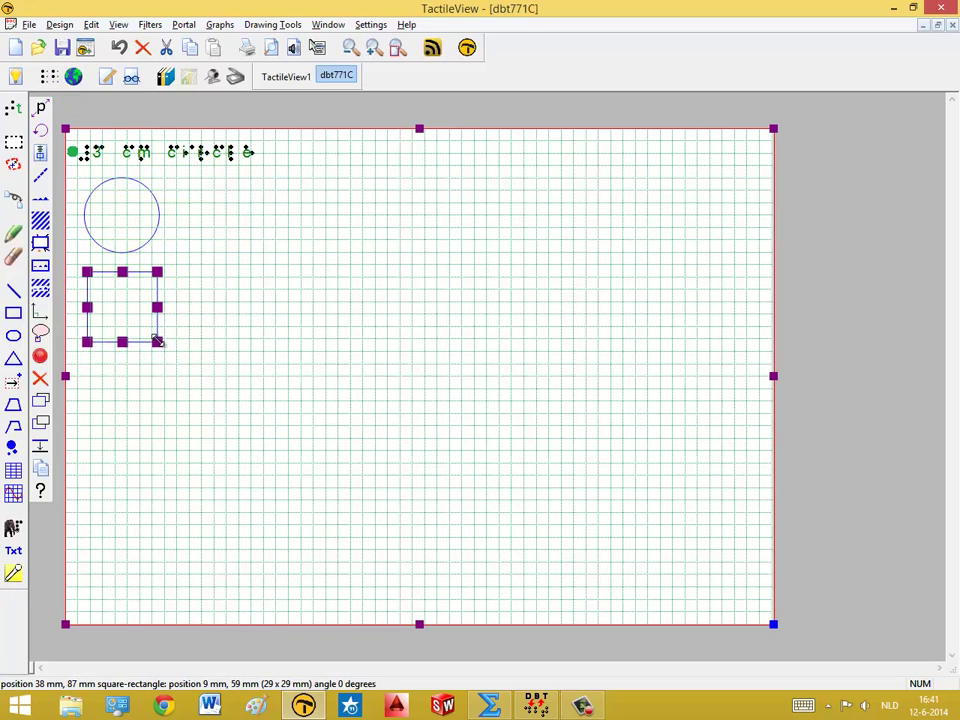
{"action": "left_click", "coordinate": [256, 152]}
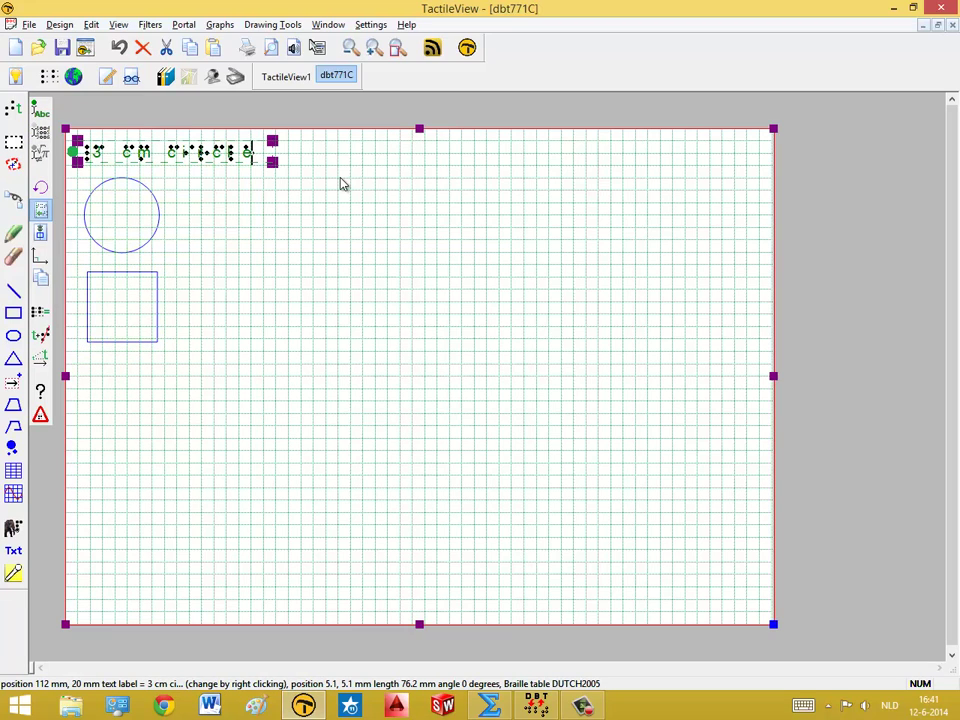
{"action": "type", "text": "met str"}
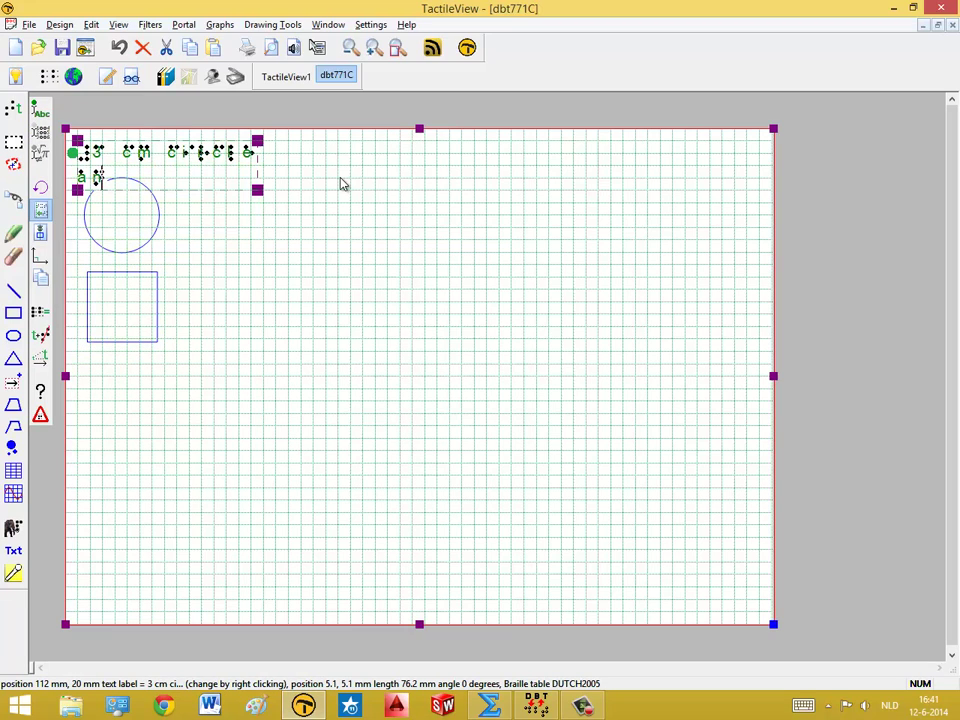
{"action": "type", "text": "uctu"}
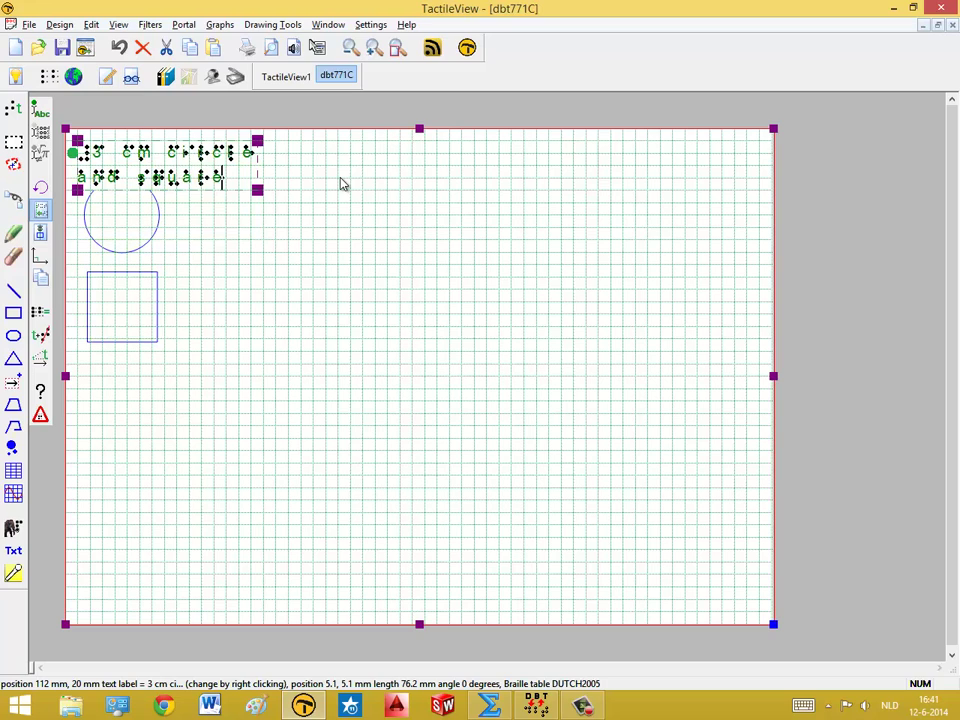
{"action": "left_click_drag", "start_coordinate": [316, 160], "coordinate": [510, 165]}
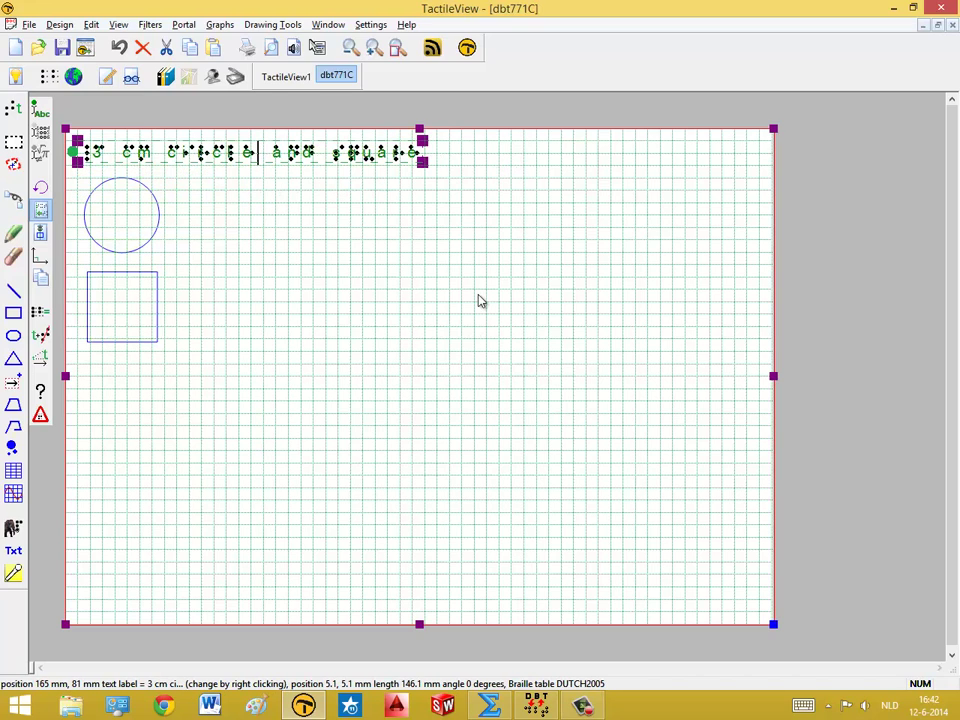
{"action": "left_click", "coordinate": [495, 275]}
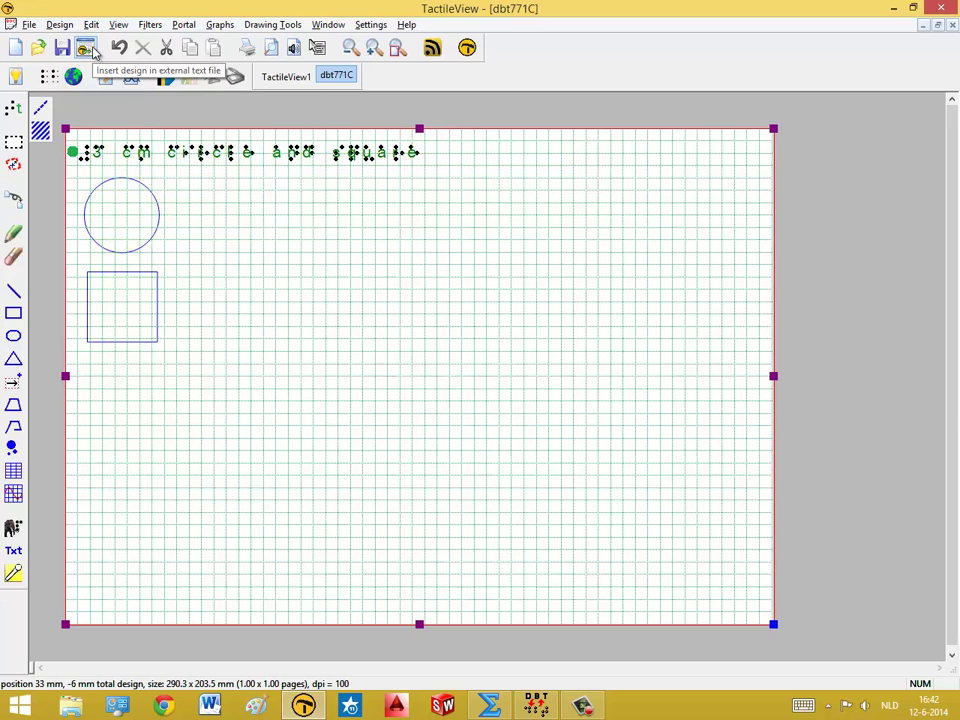
{"action": "left_click", "coordinate": [30, 25]}
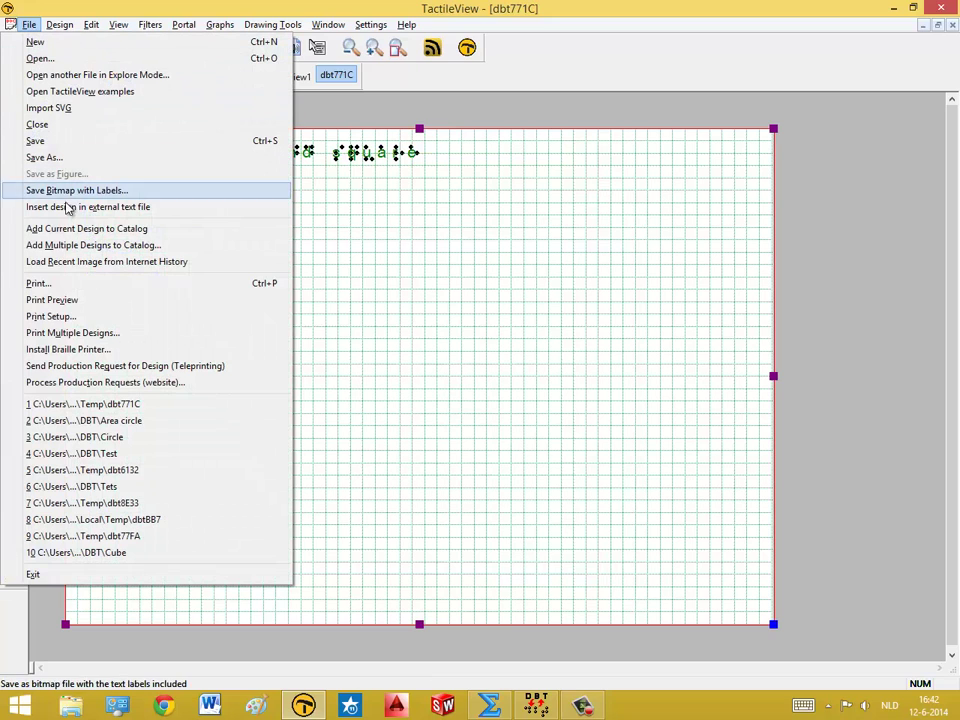
Step: Insert the circle and square design back into the Duxbury print document
{"action": "left_click", "coordinate": [70, 208]}
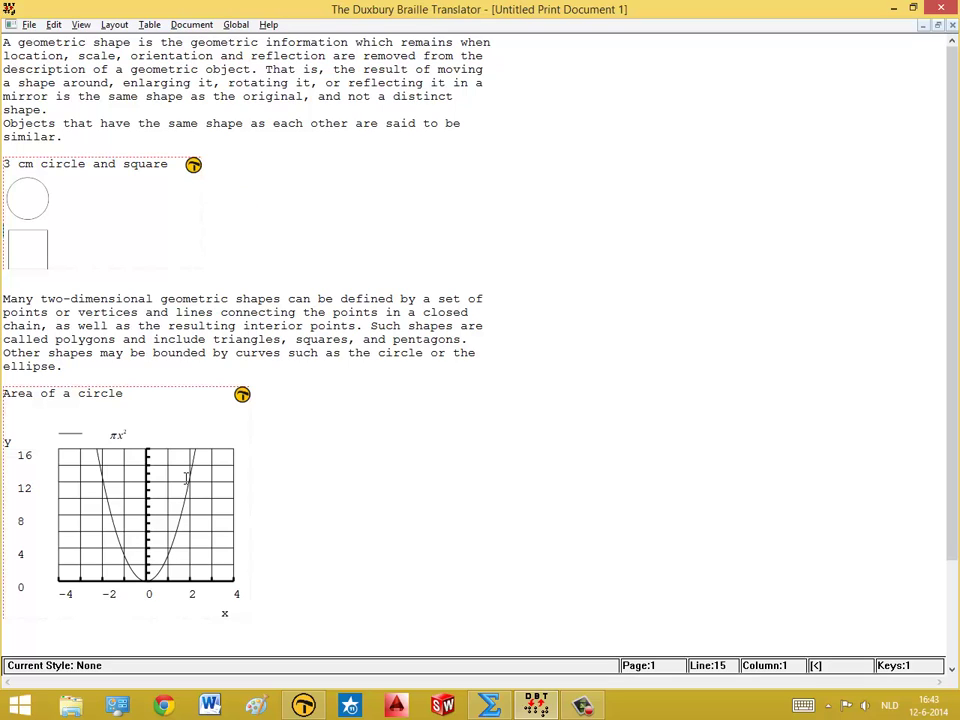
Step: Open the Area of a circle graph in TactileView and copy the x² equation from MathType
{"action": "left_click", "coordinate": [186, 478]}
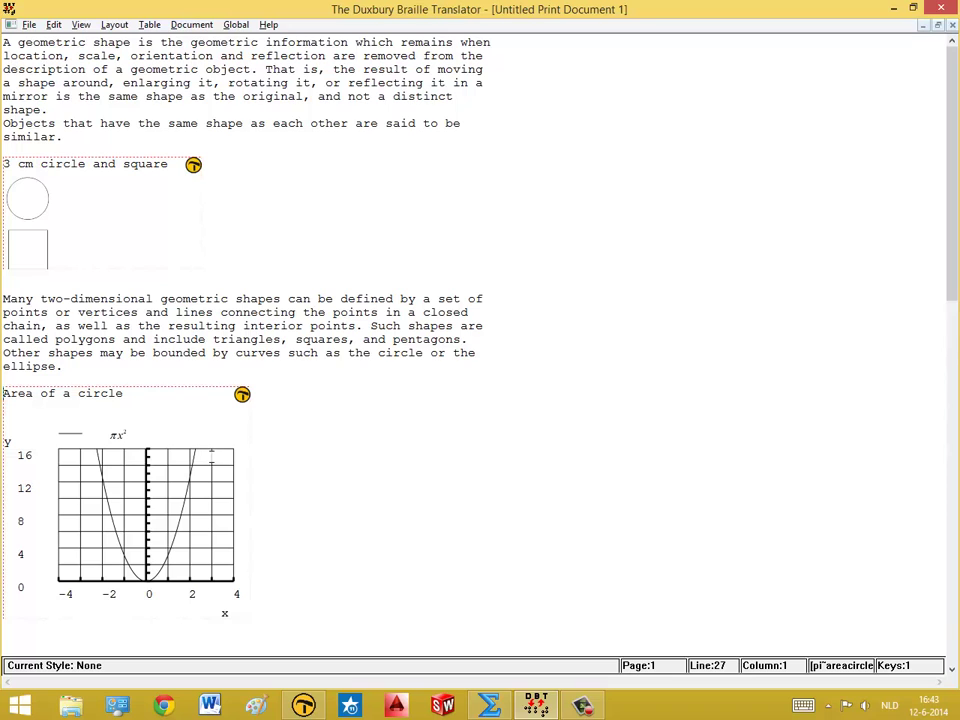
{"action": "double_click", "coordinate": [160, 497]}
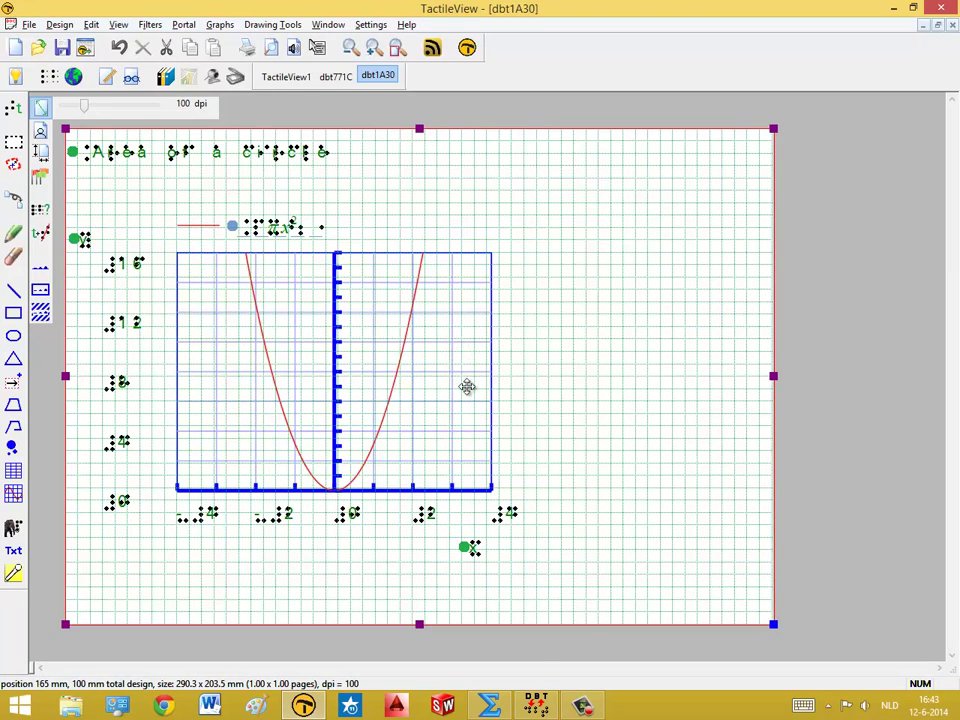
{"action": "left_click", "coordinate": [489, 704]}
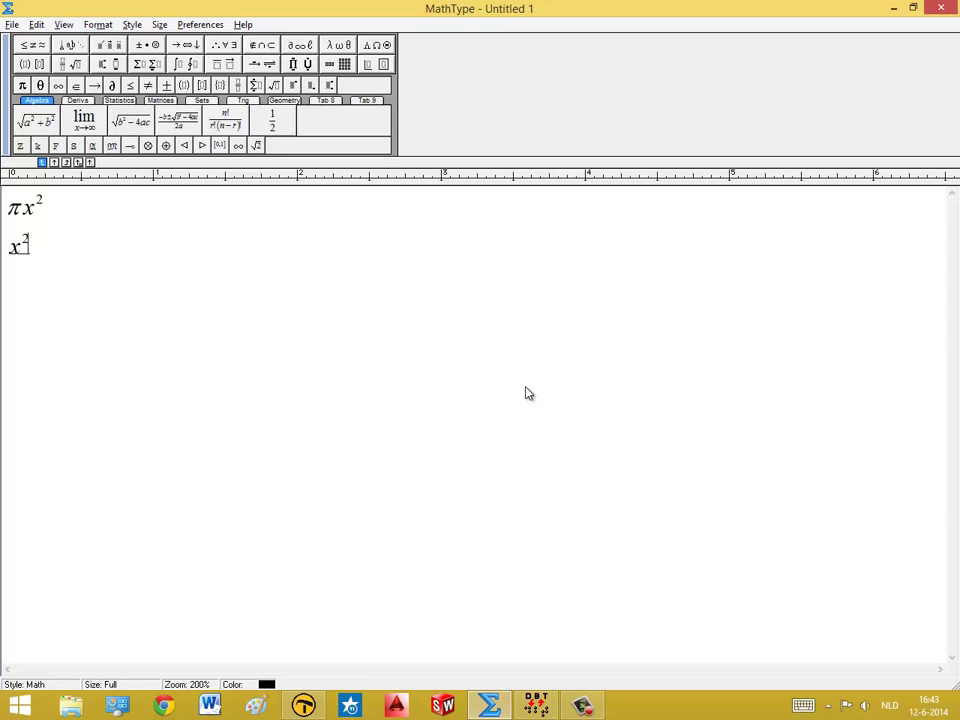
{"action": "mouse_move", "coordinate": [40, 250]}
{"action": "left_mouse_down"}
{"action": "mouse_move", "coordinate": [13, 249]}
{"action": "mouse_move", "coordinate": [37, 258]}
{"action": "left_mouse_up"}
{"action": "key", "text": "ctrl+c"}
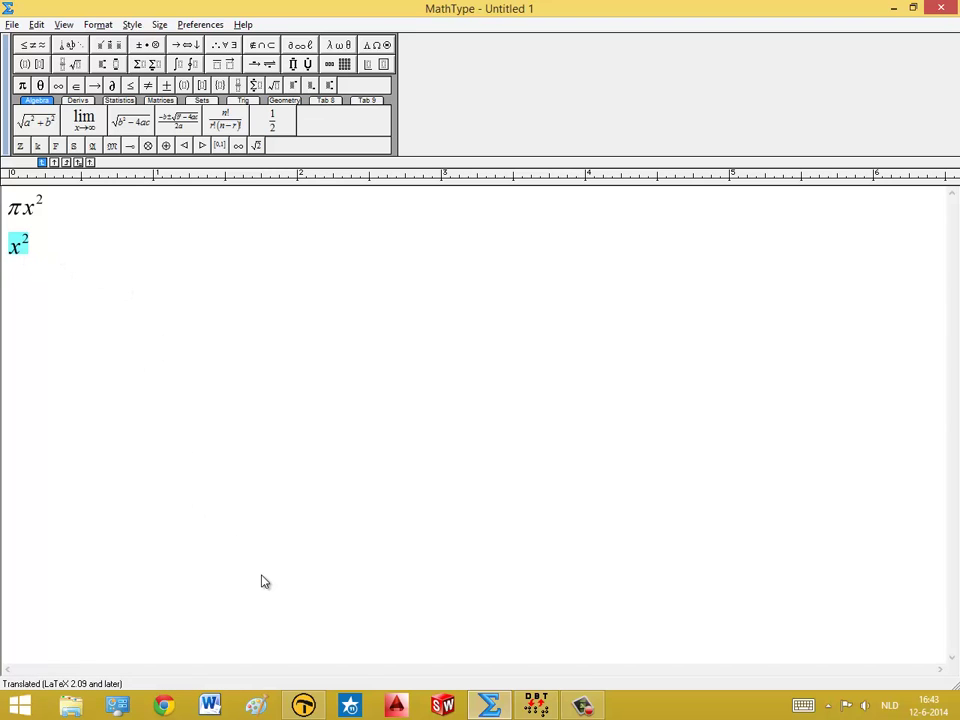
{"action": "left_click", "coordinate": [306, 706]}
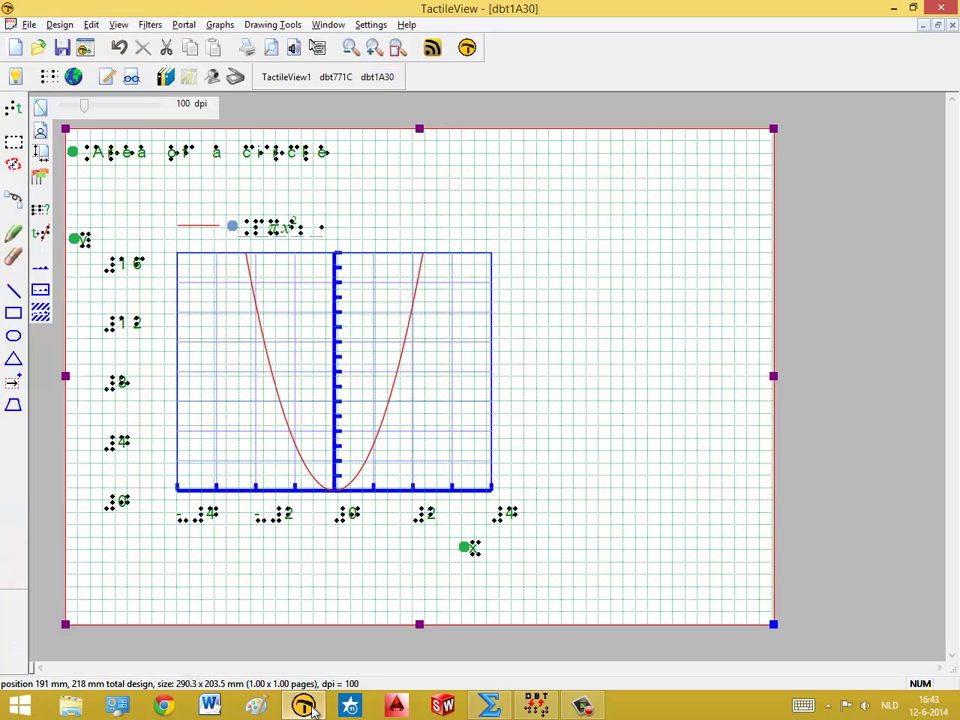
Step: Paste the copied x² equation into the graph as a new dashed function with a legend
{"action": "left_click", "coordinate": [294, 376]}
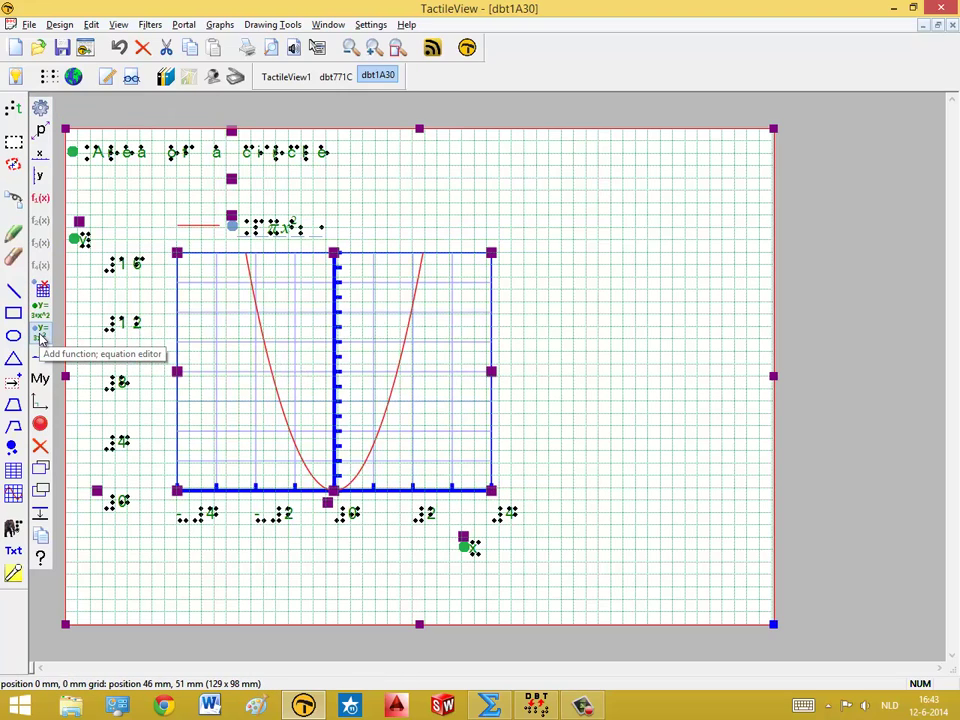
{"action": "left_click", "coordinate": [41, 339]}
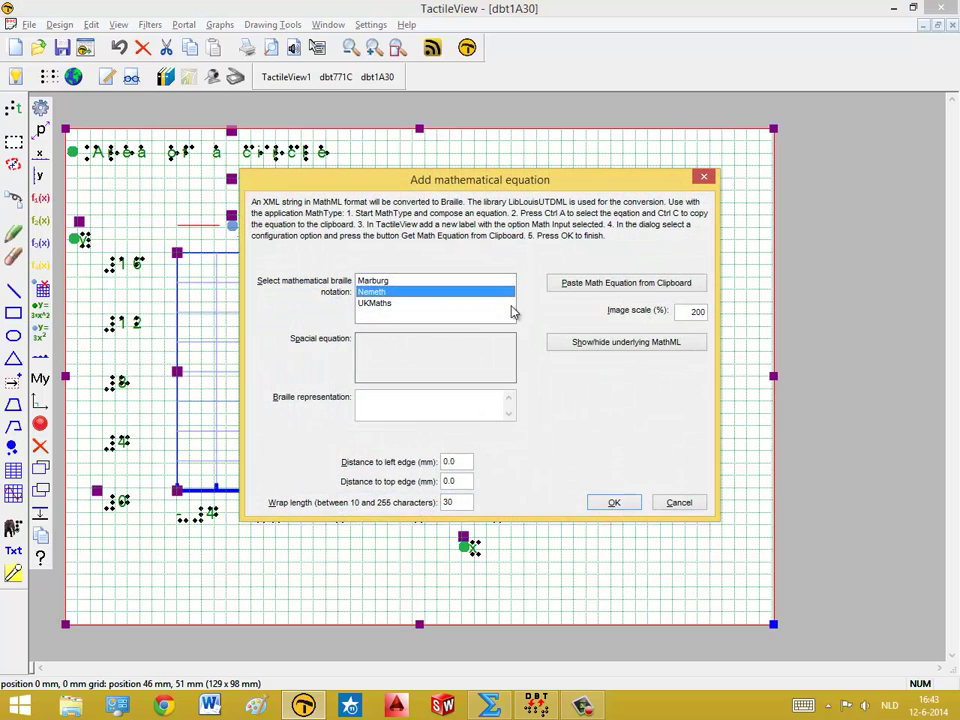
{"action": "left_click", "coordinate": [571, 285]}
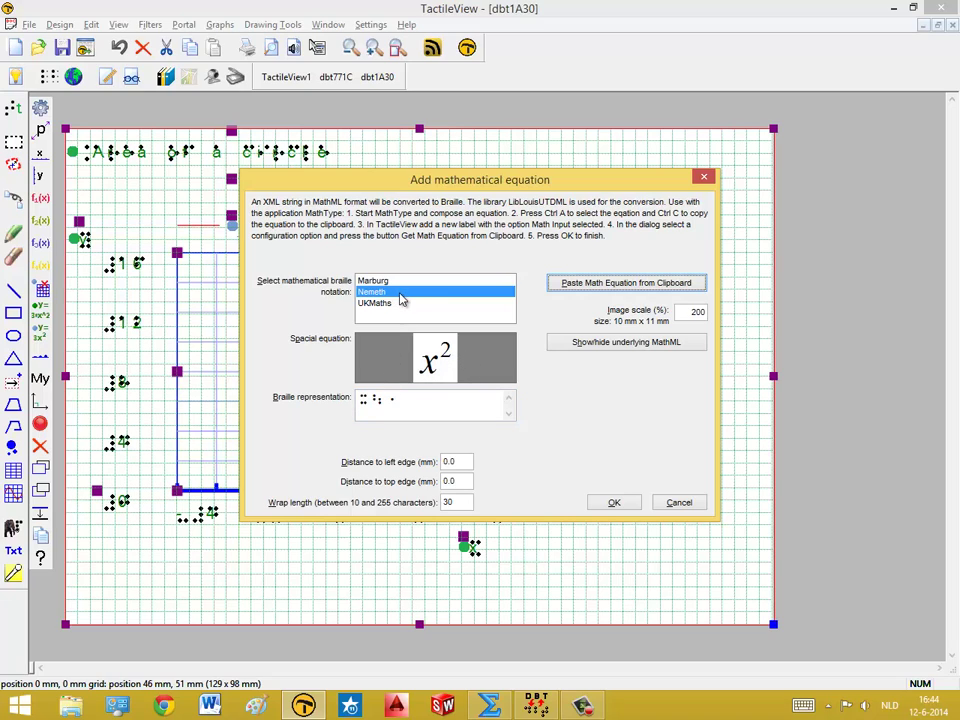
{"action": "left_click", "coordinate": [611, 503]}
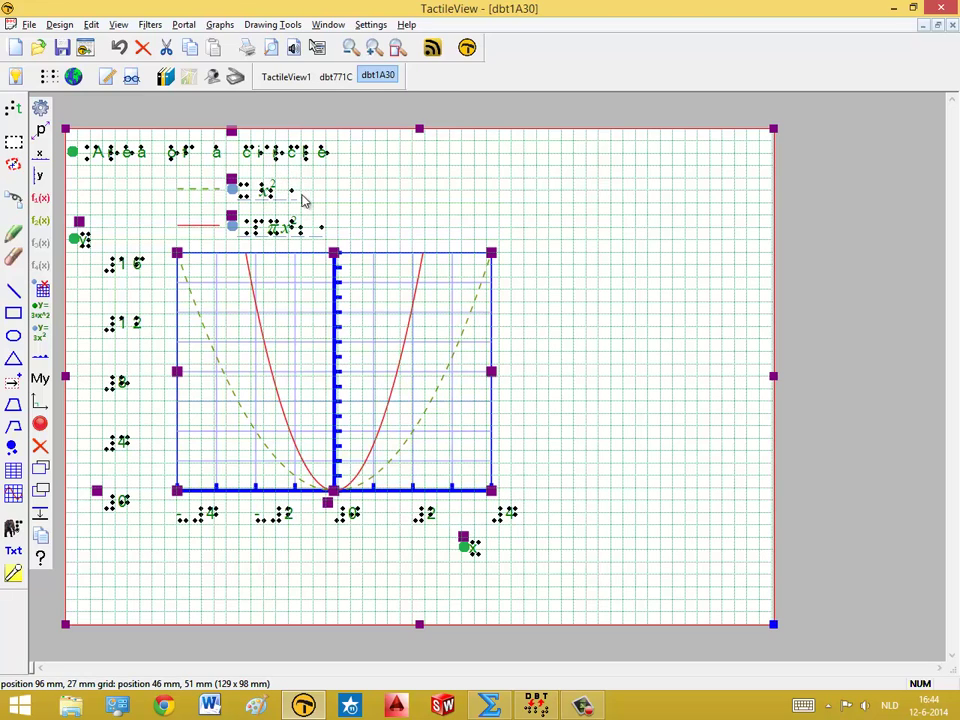
{"action": "left_click", "coordinate": [336, 196]}
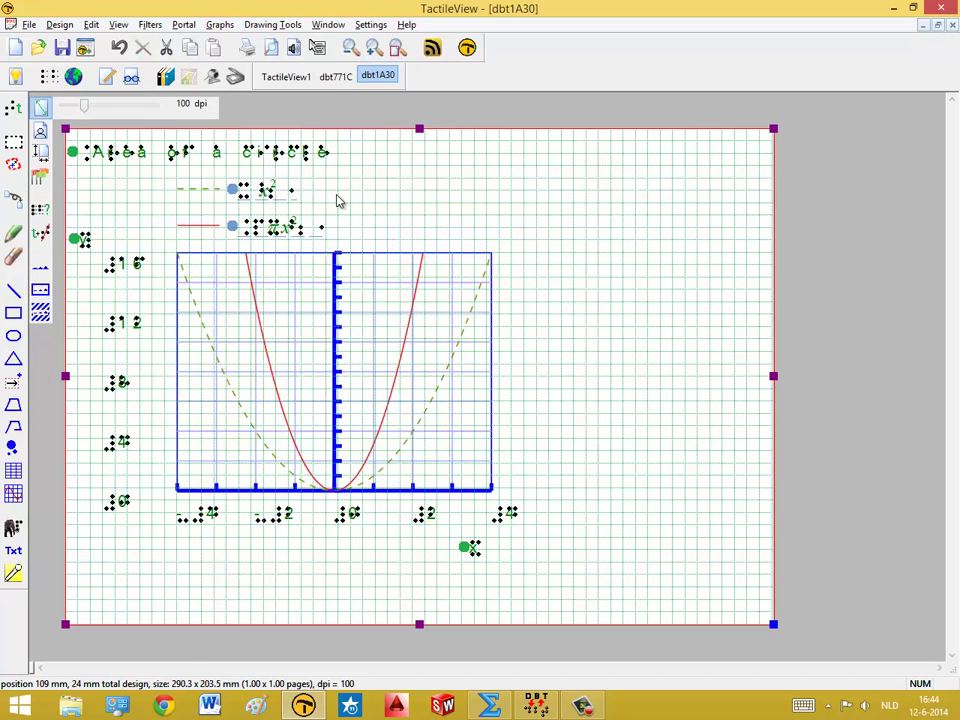
Step: Send the updated graph back to Duxbury and place the caret on it
{"action": "left_click", "coordinate": [85, 47]}
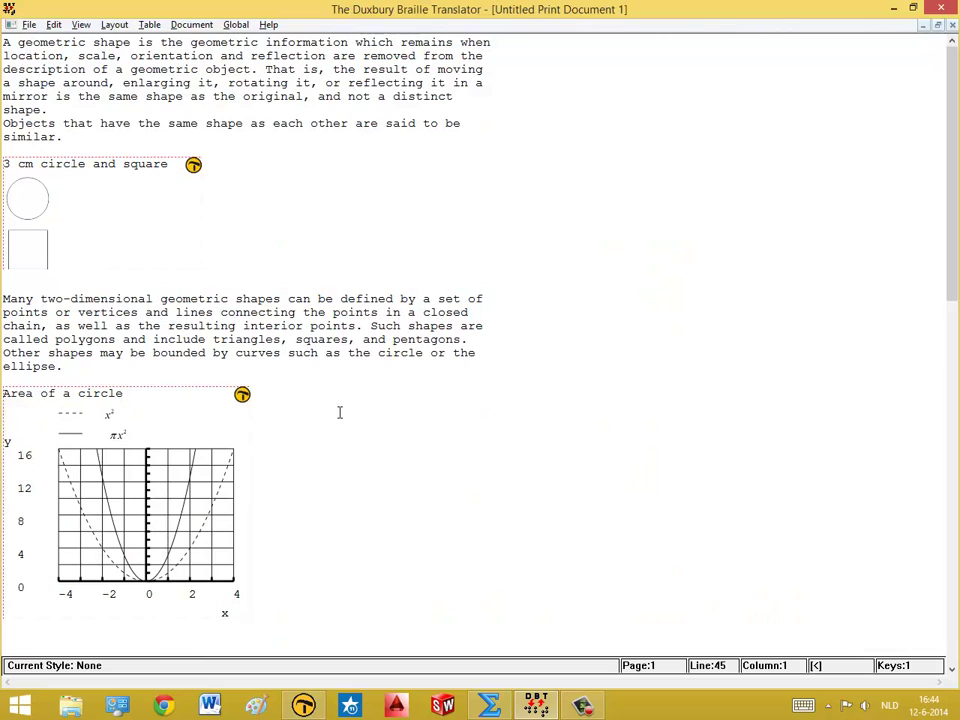
{"action": "left_click", "coordinate": [381, 459]}
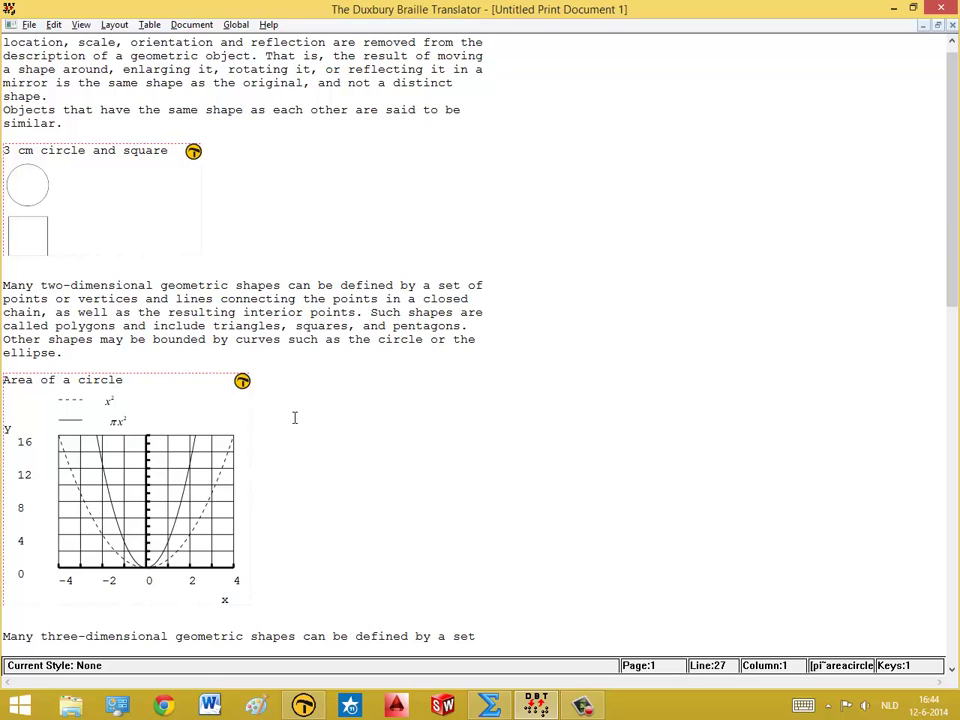
Step: Translate the document to braille with Ctrl+T and review the graph's title line on page 2
{"action": "key", "text": "ctrl+t"}
{"action": "scroll", "coordinate": [418, 448], "scroll_direction": "up", "scroll_amount": 1}
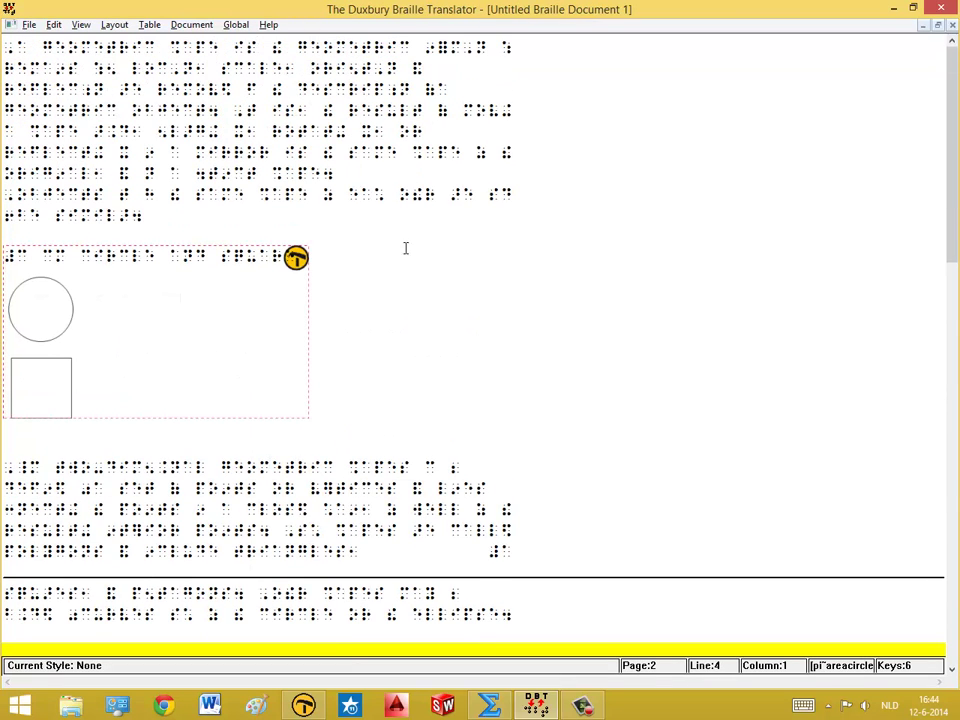
{"action": "scroll", "coordinate": [411, 283], "scroll_direction": "down", "scroll_amount": 3}
{"action": "scroll", "coordinate": [411, 285], "scroll_direction": "down", "scroll_amount": 7}
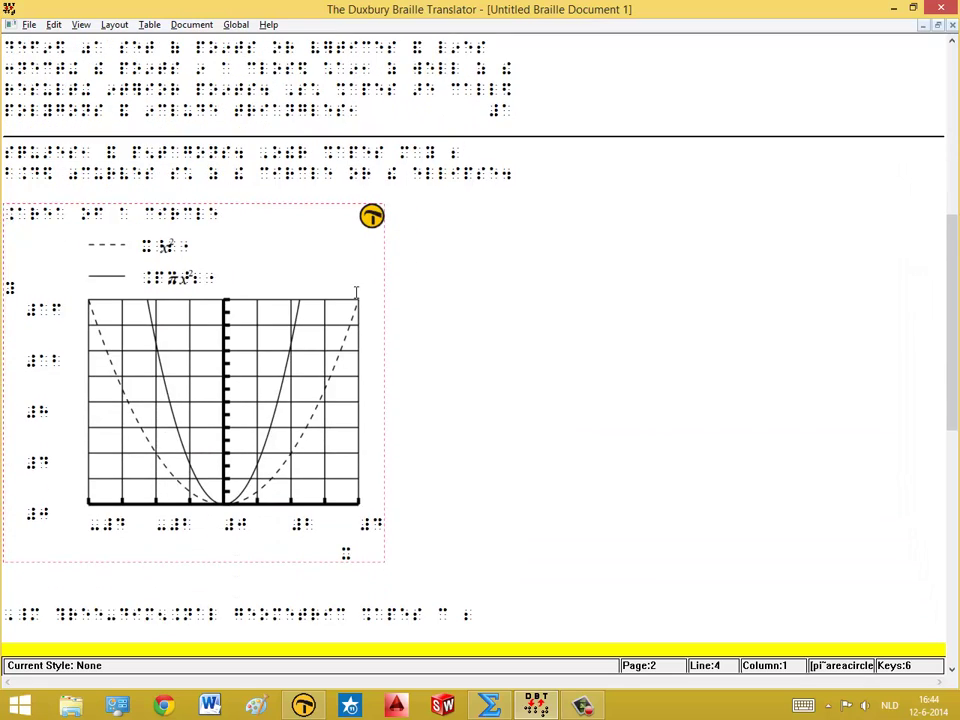
{"action": "left_click", "coordinate": [148, 278]}
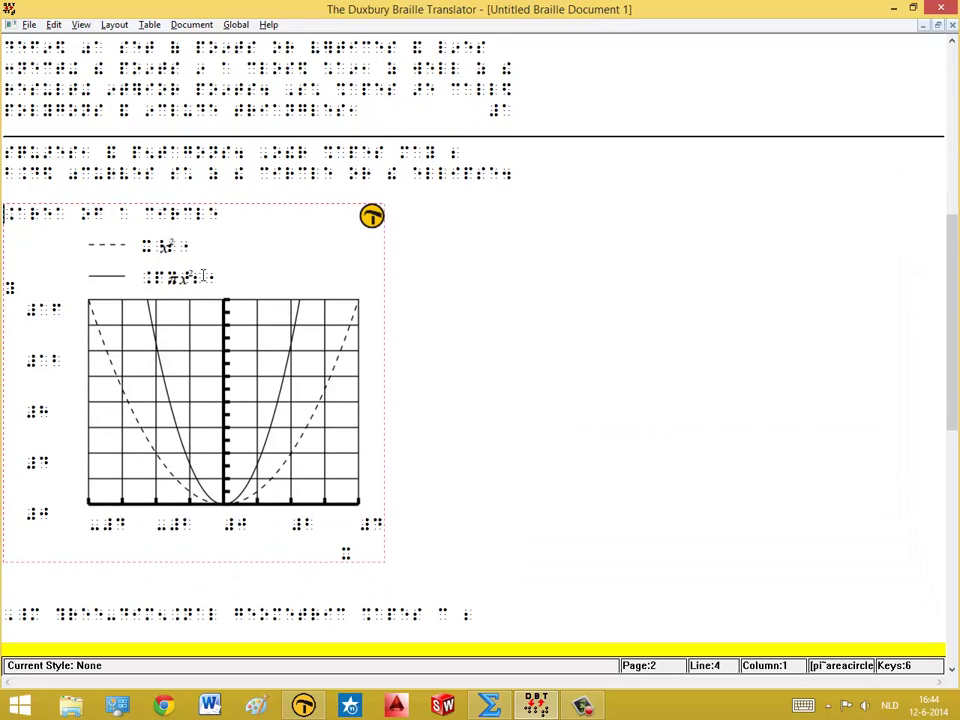